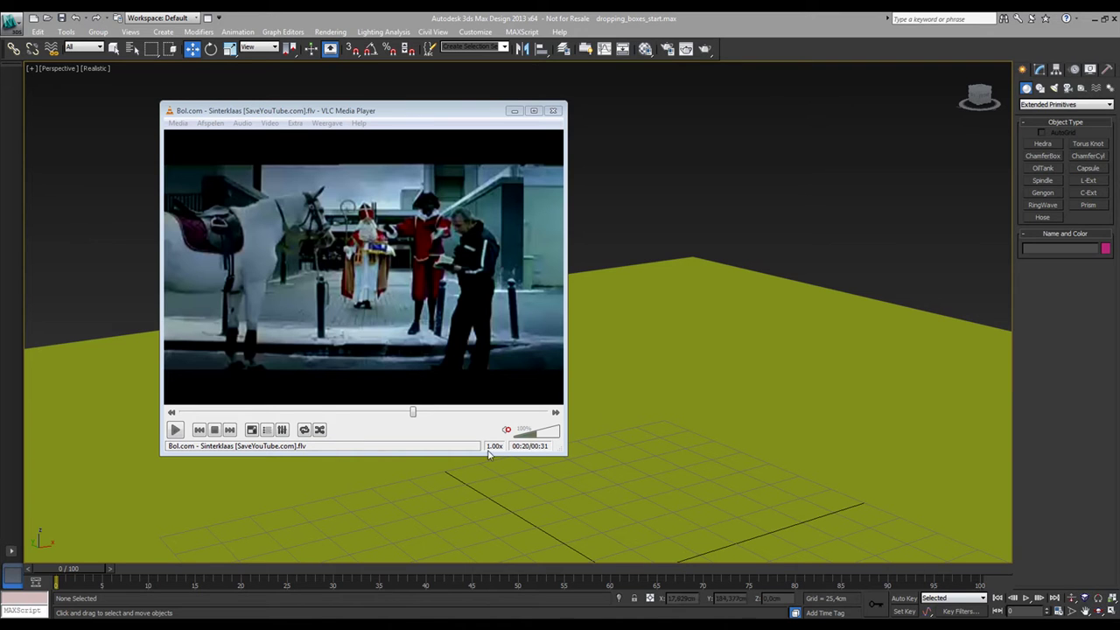
- Play the rest of the Bol.com Sinterklaas reference commercial and pause it
click(174, 430)
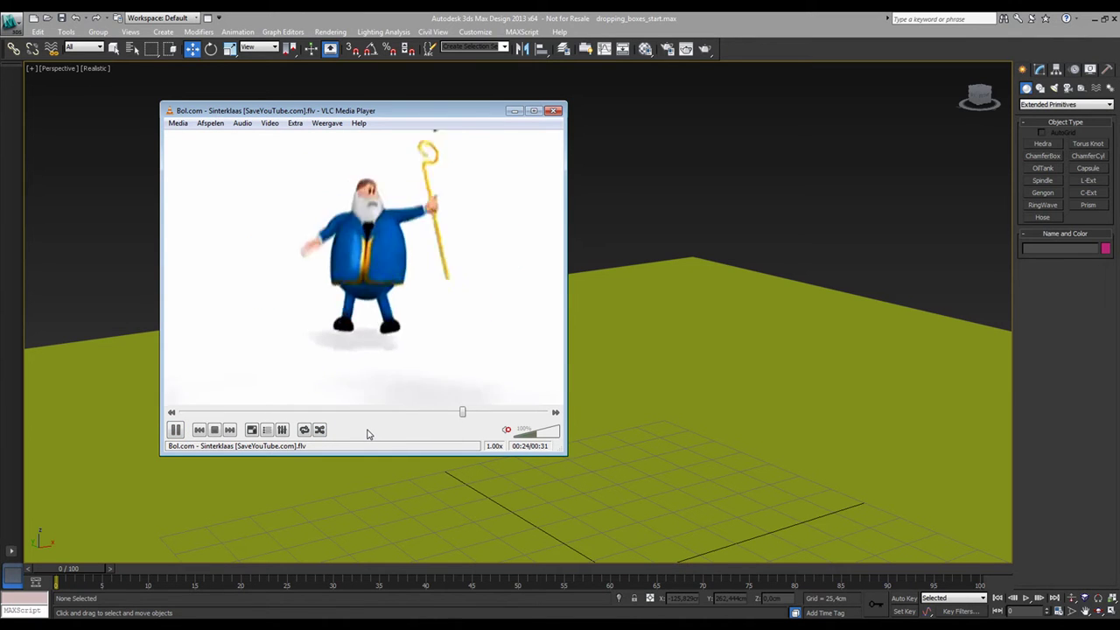
click(175, 430)
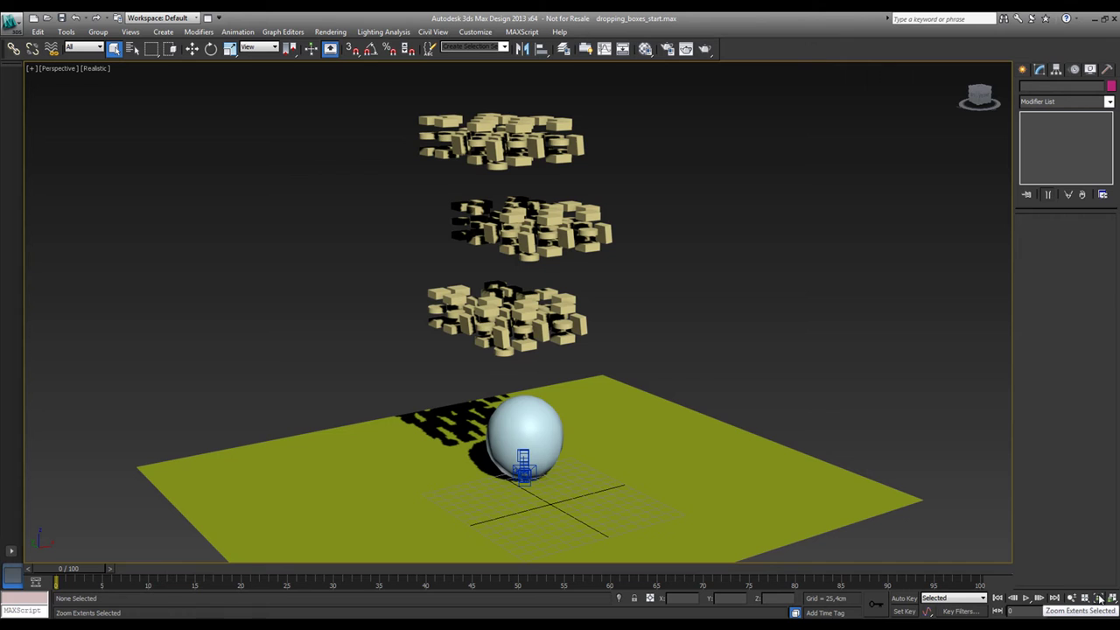
- Inspect the scene's objects by selecting the capsule, the stacks of floating boxes and the ground plane in turn
click(531, 413)
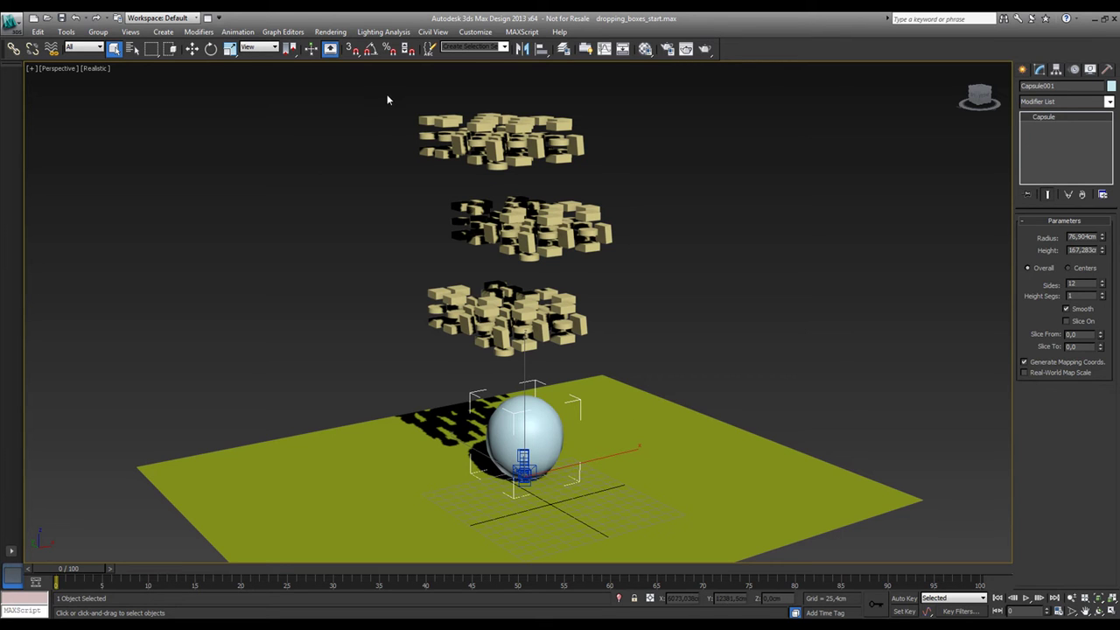
drag(534, 385, 634, 379)
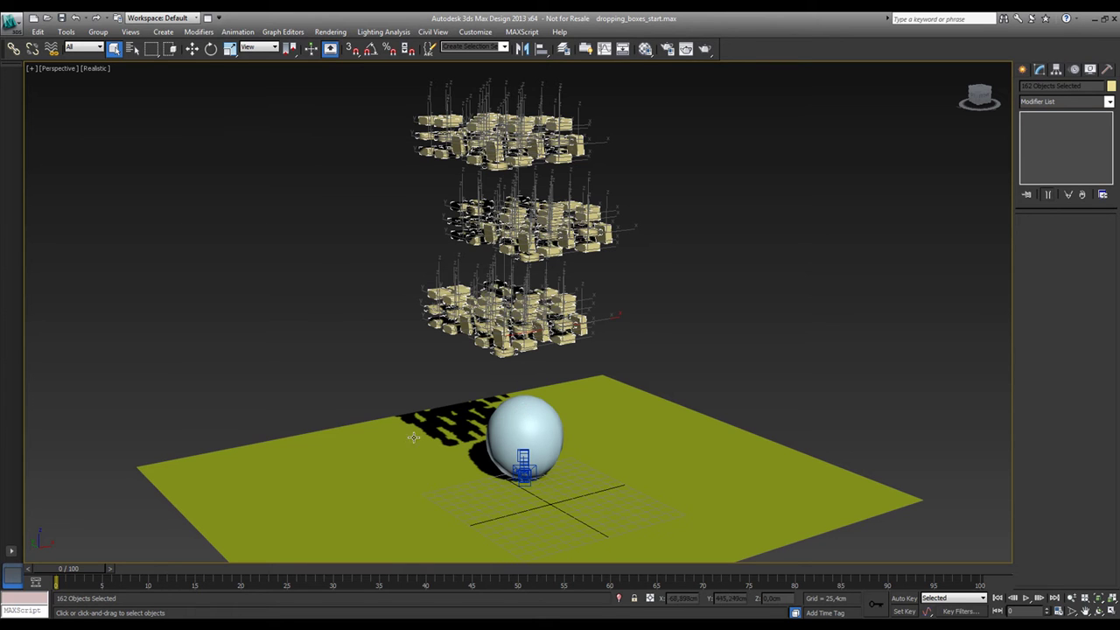
click(516, 425)
click(406, 481)
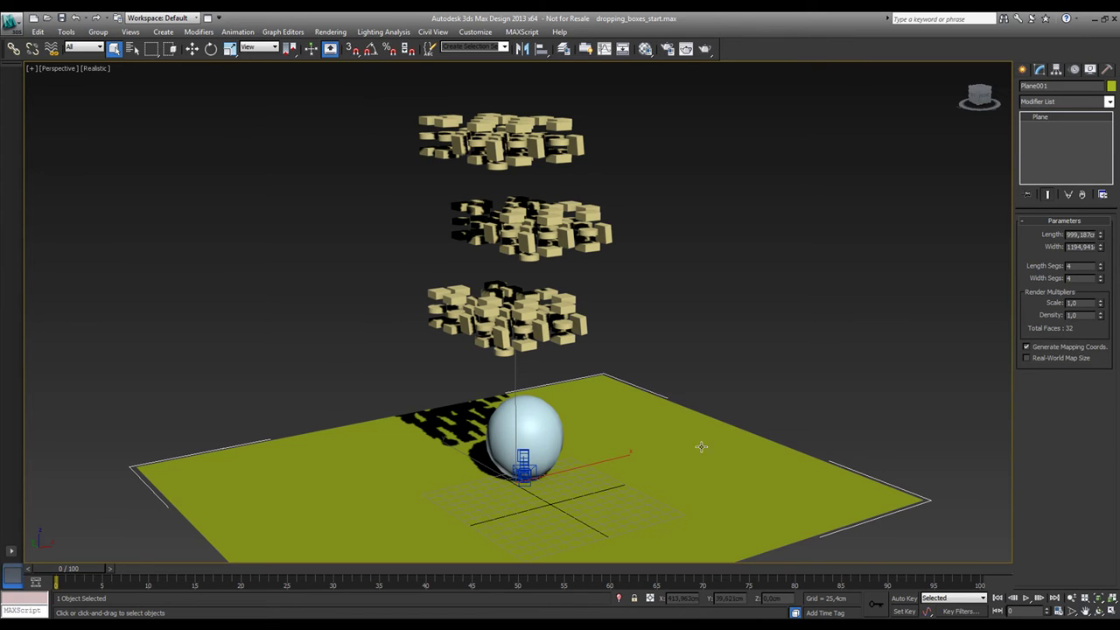
- Show the MassFX Toolbar and place it in the empty area of the viewport beside the boxes
click(237, 31)
mouse_move(276, 182)
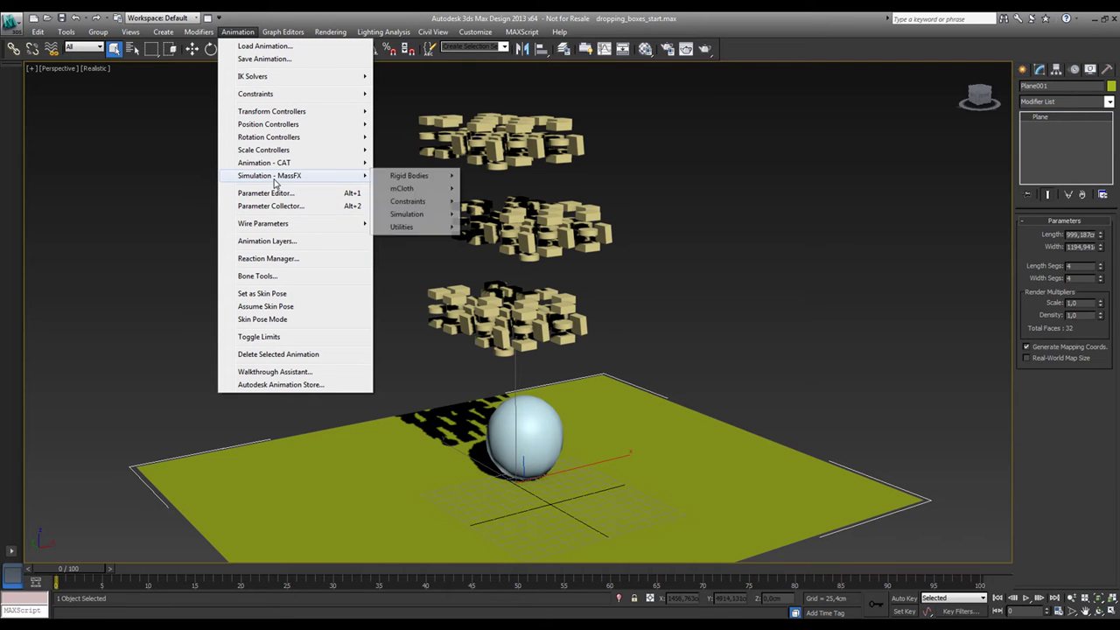
click(764, 48)
right_click(769, 47)
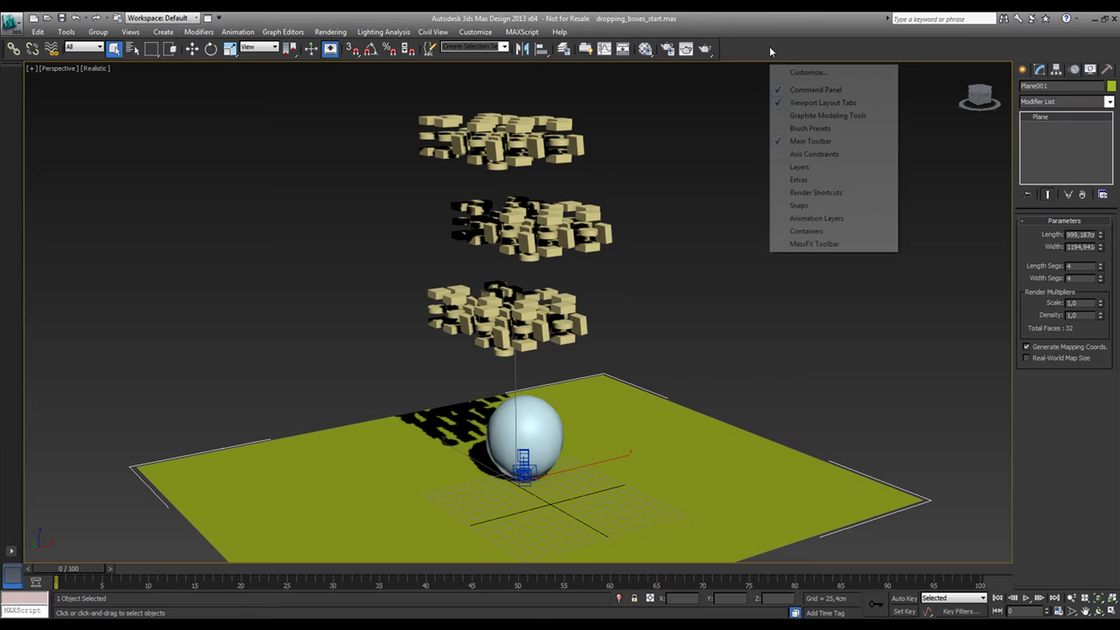
click(808, 244)
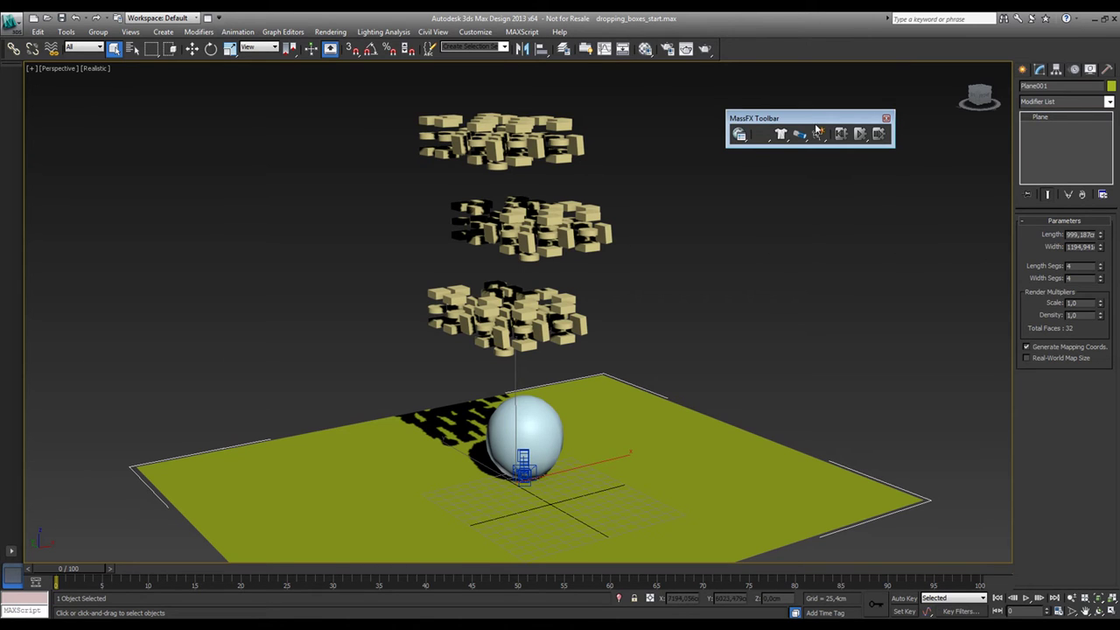
drag(817, 117, 807, 113)
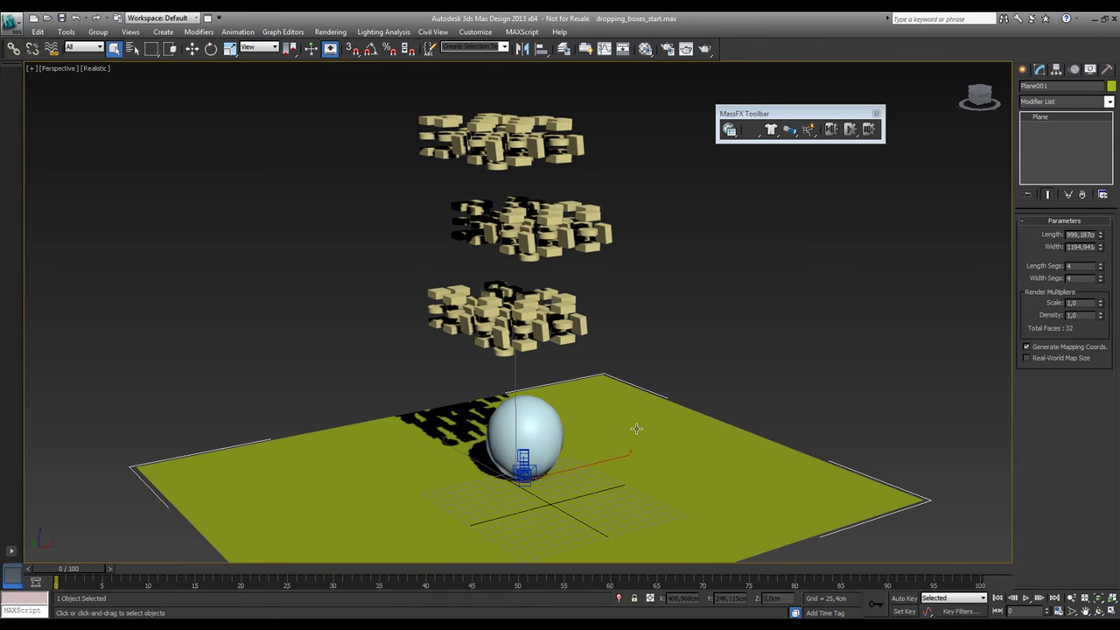
- Set the capsule as a static rigid body and all the floating boxes as dynamic rigid bodies
click(546, 432)
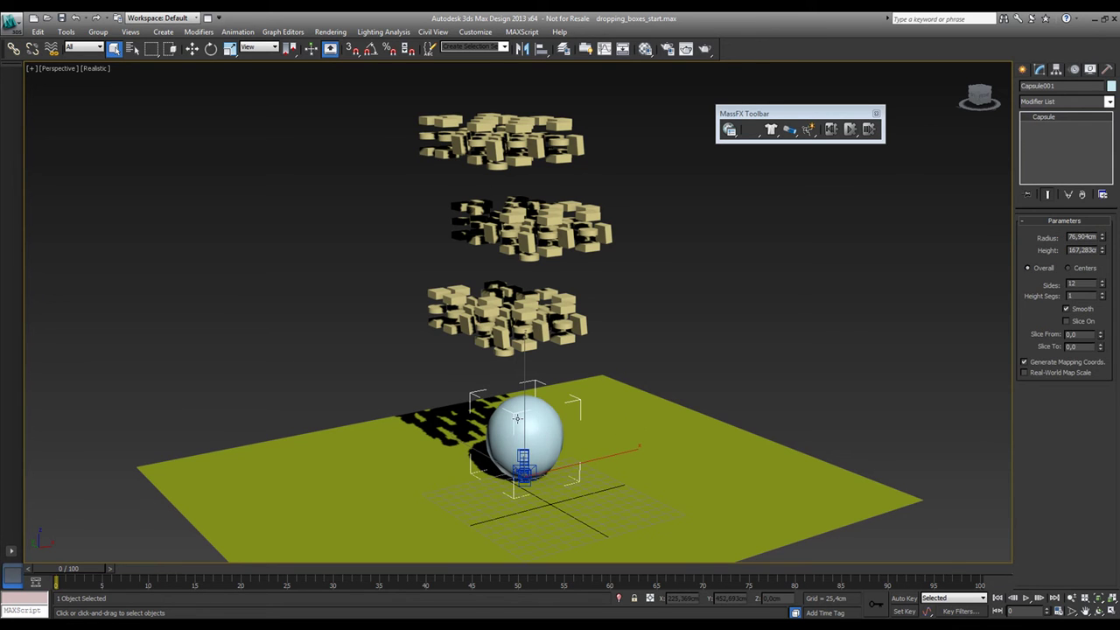
click(730, 129)
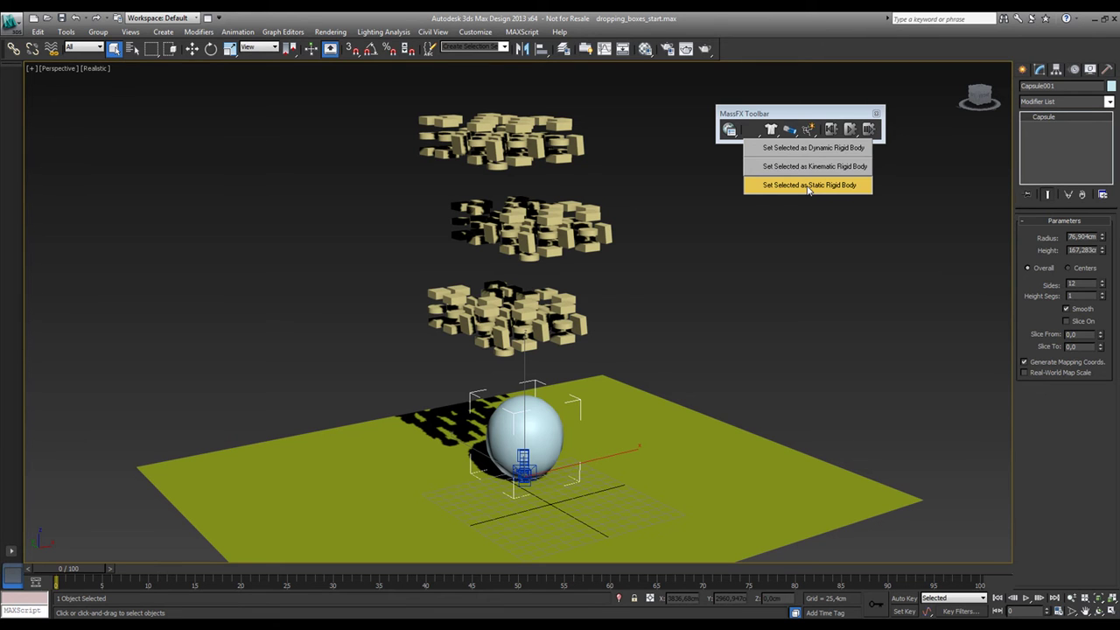
click(808, 185)
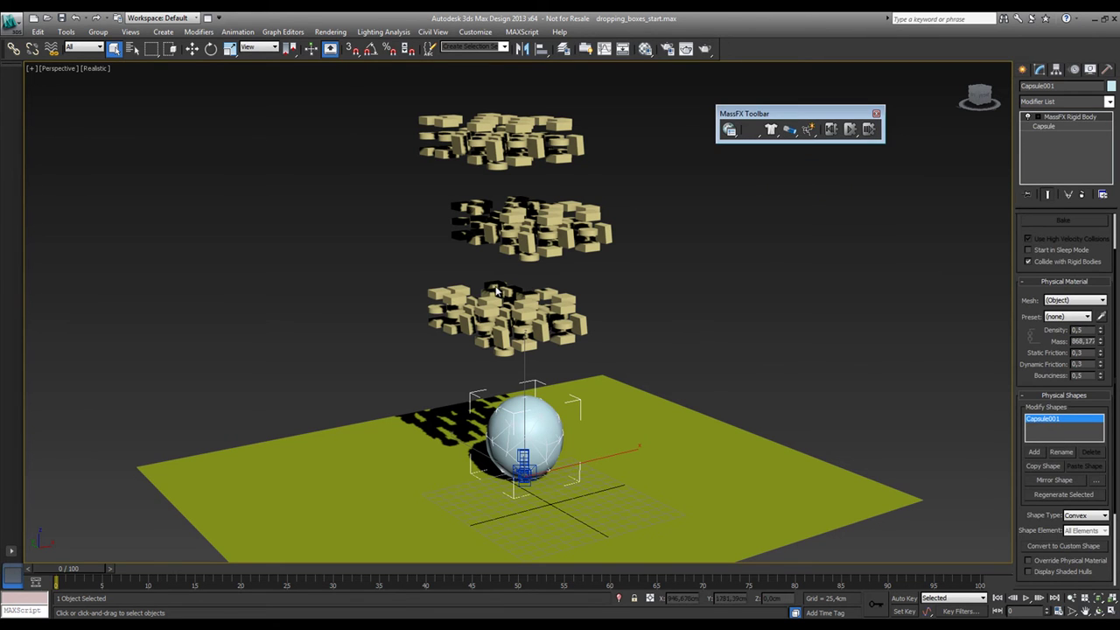
drag(379, 83, 598, 366)
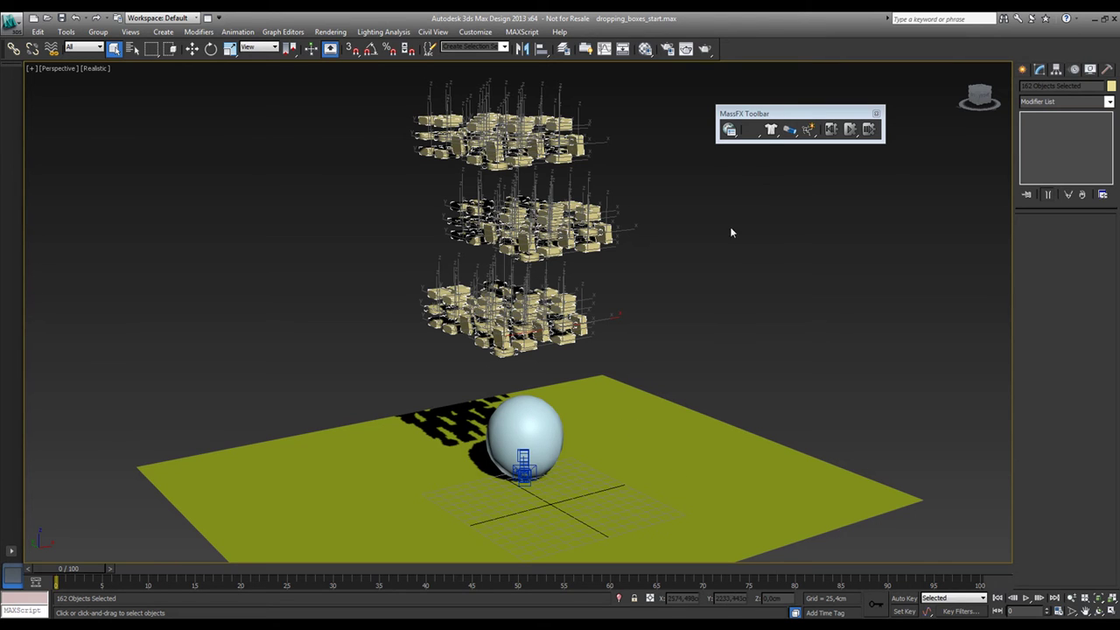
drag(770, 129, 822, 149)
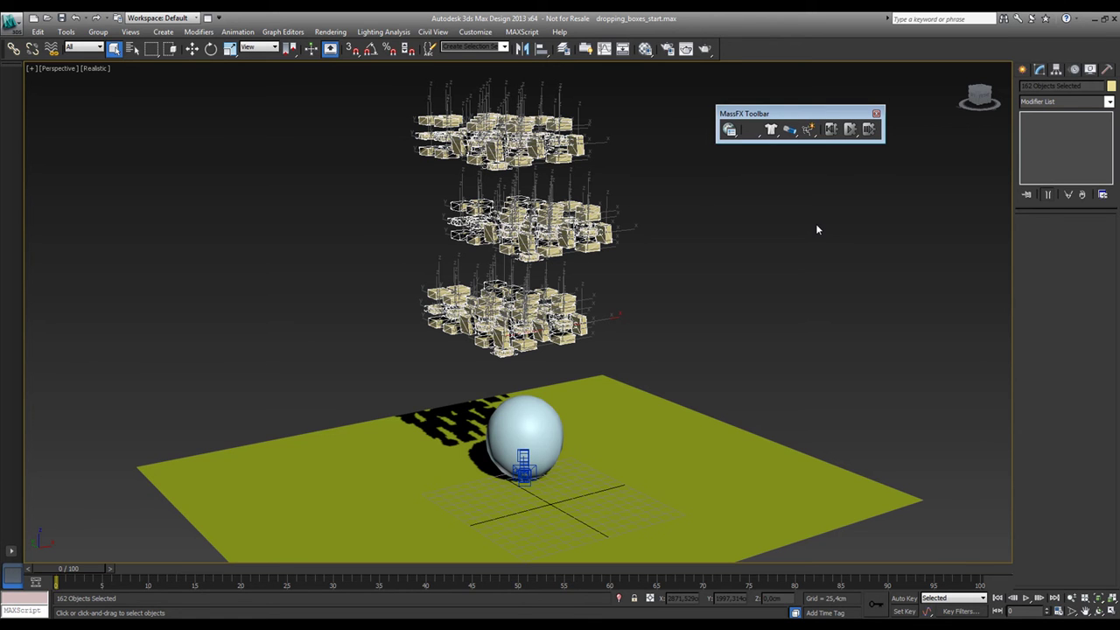
- Check the rigid body types of the capsule and one box, and run a test simulation before resetting it
click(537, 406)
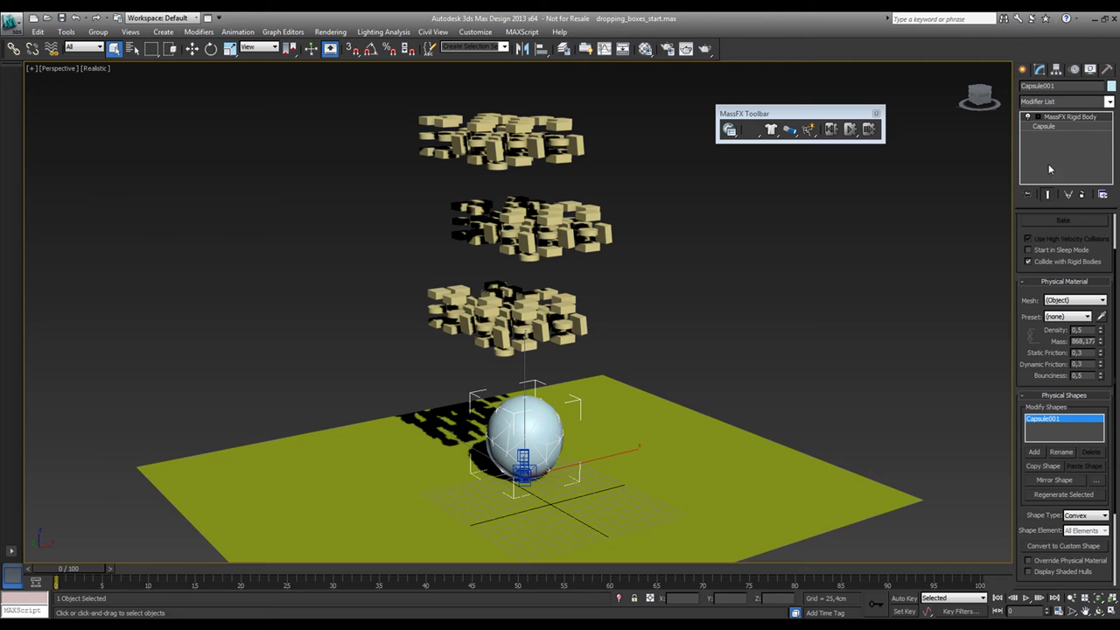
scroll(1019, 255, up, 2)
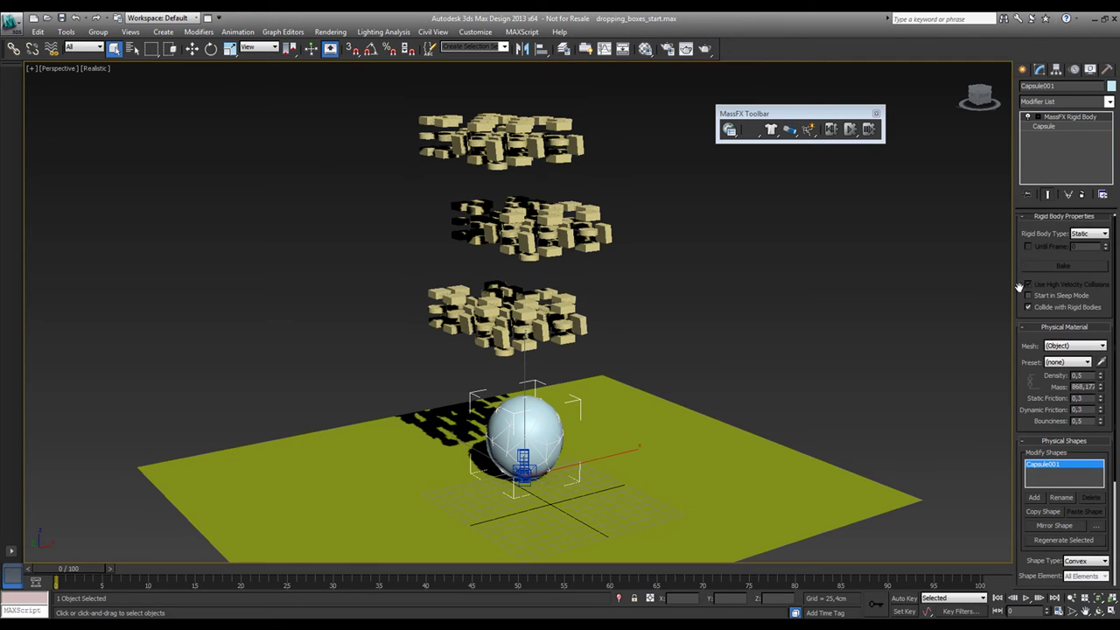
click(609, 235)
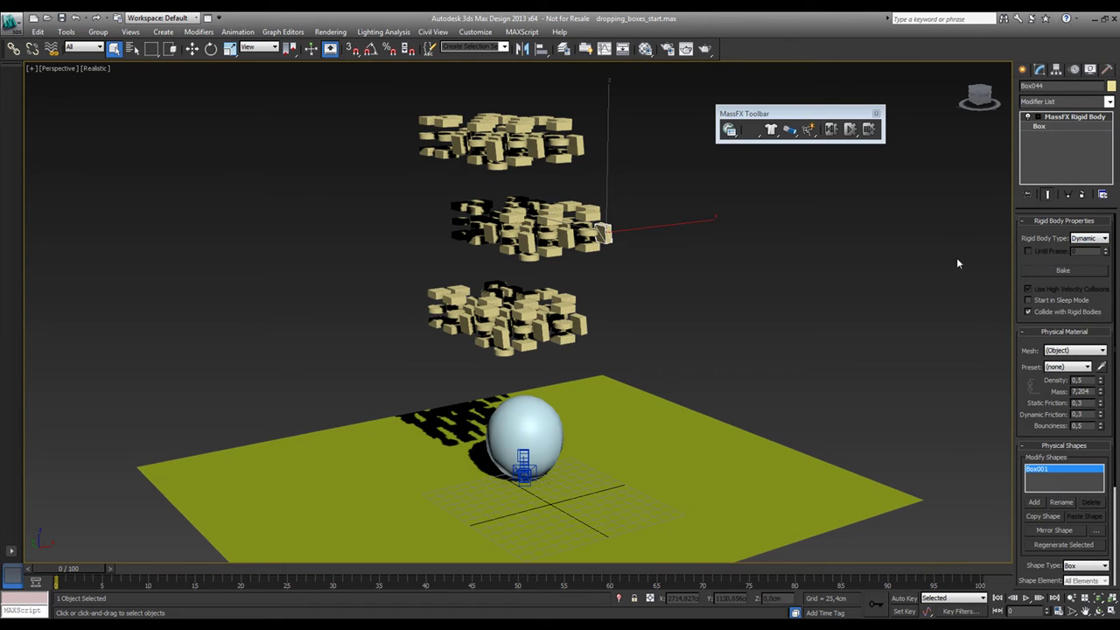
click(850, 131)
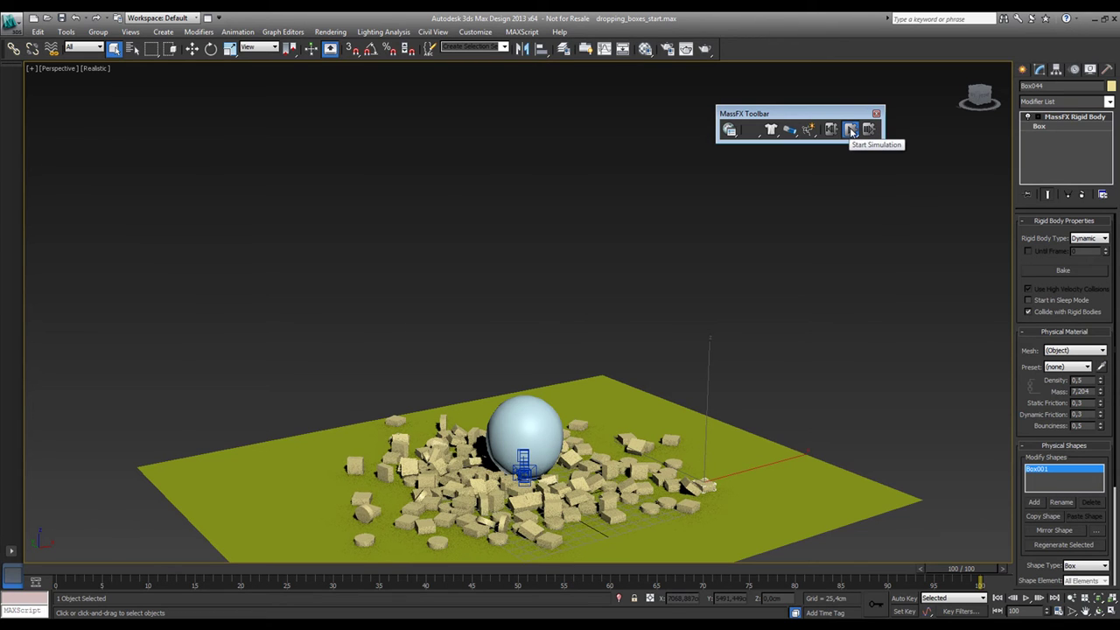
click(830, 130)
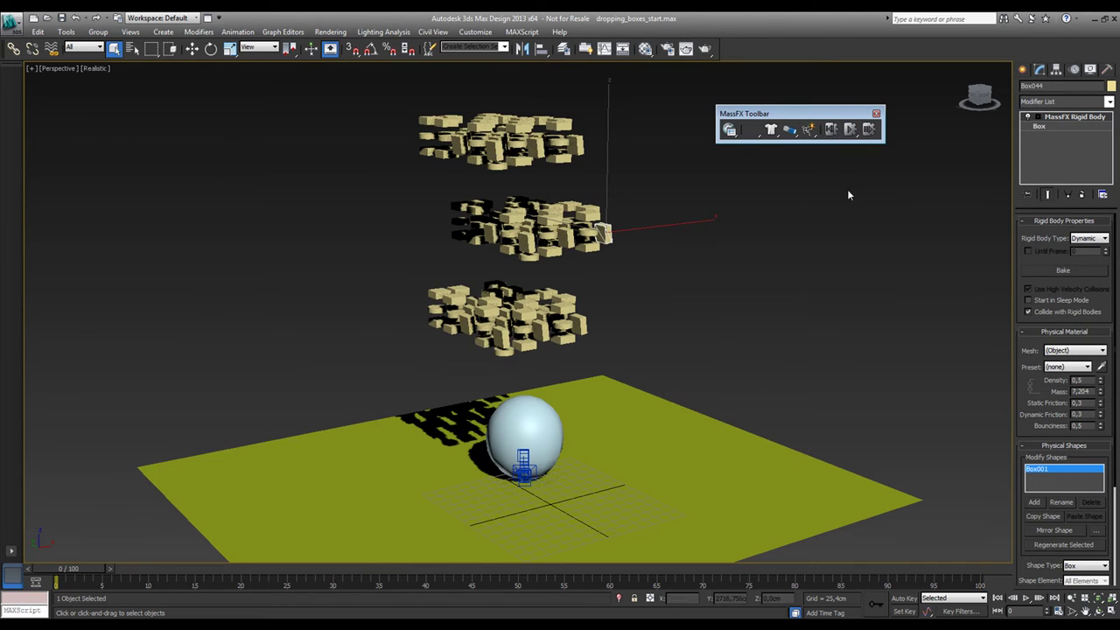
- Set the directional gravity acceleration to -50 cm in the MassFX scene settings
click(729, 129)
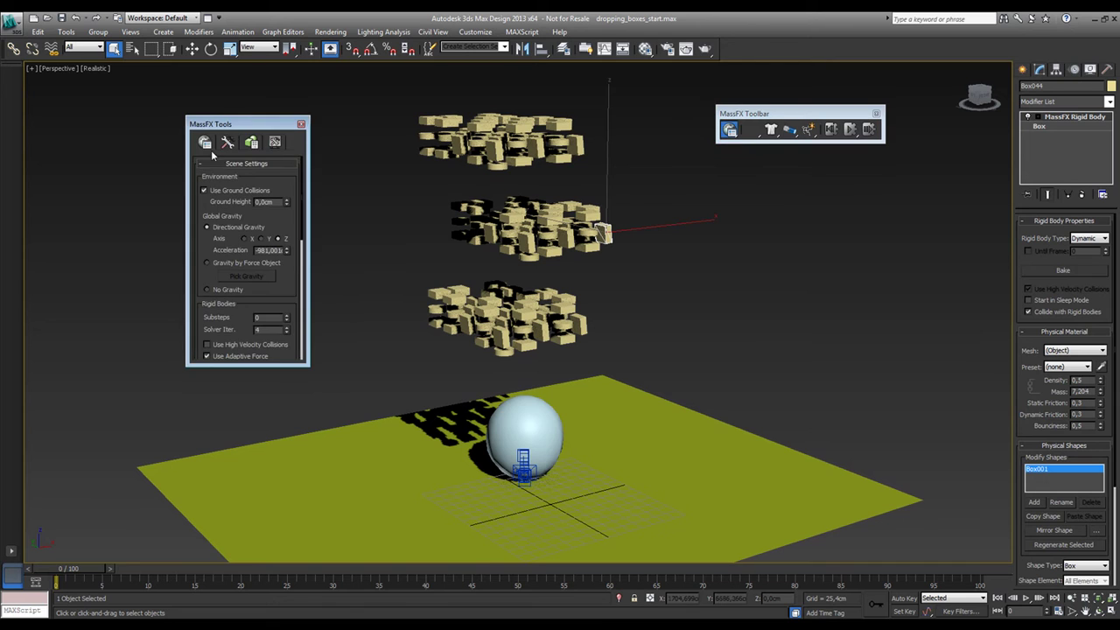
drag(236, 124, 200, 120)
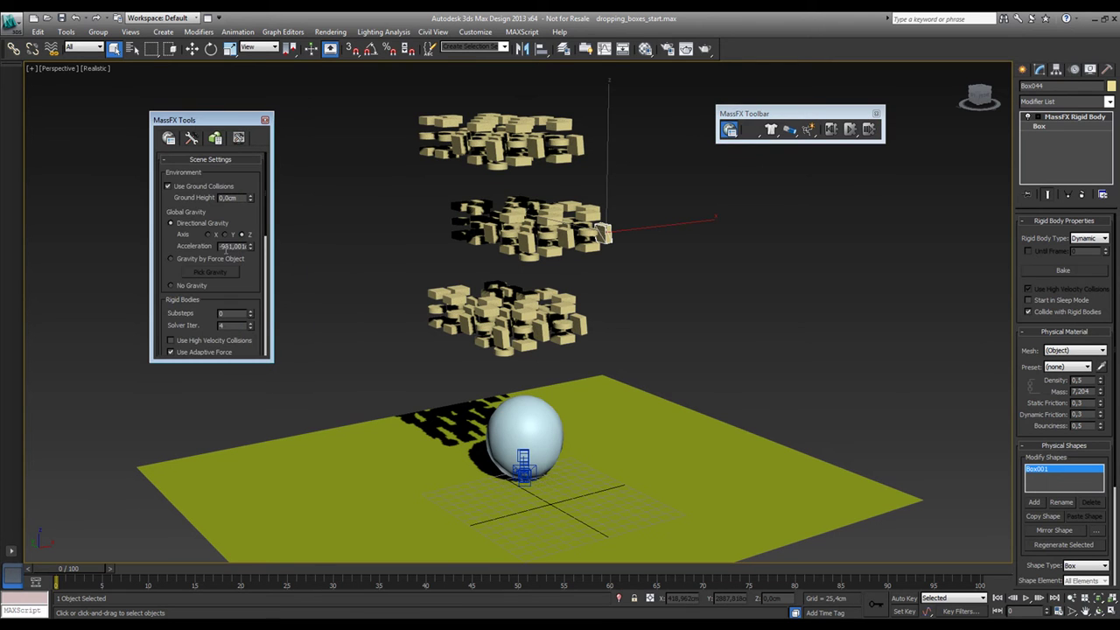
double_click(224, 246)
text(-50)
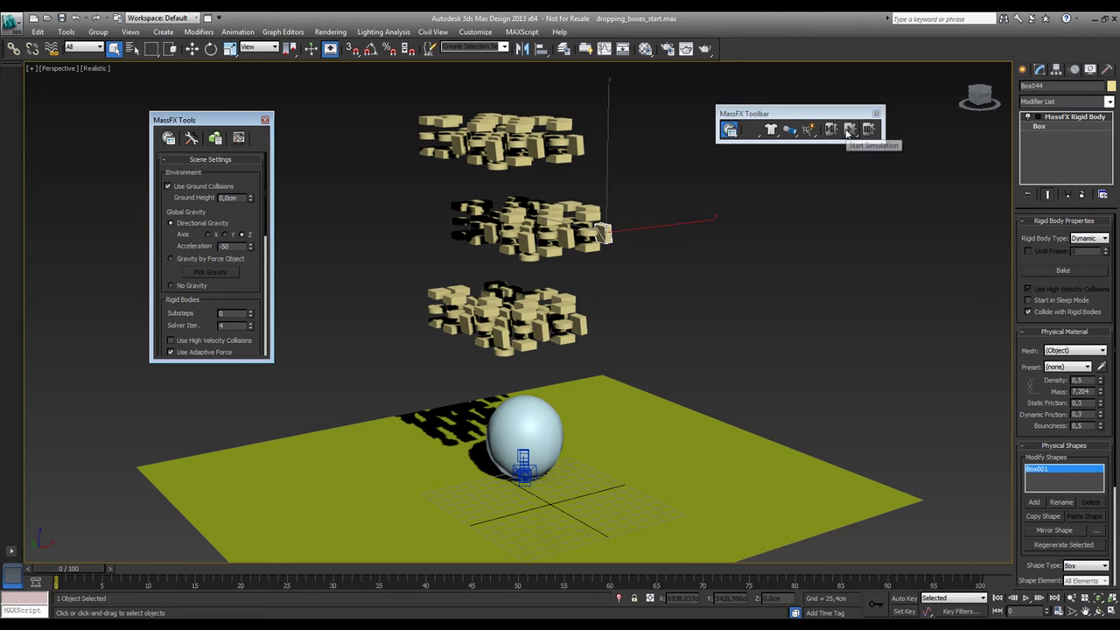
- Run the simulation with the reduced gravity, stop it and reset the boxes to their starting positions
click(850, 130)
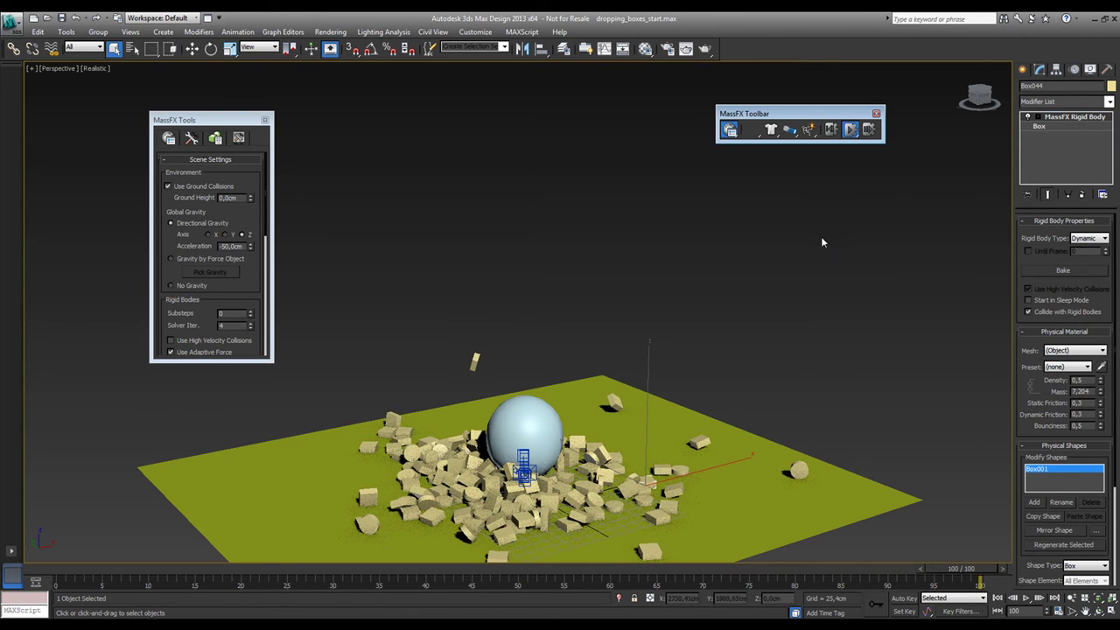
click(852, 132)
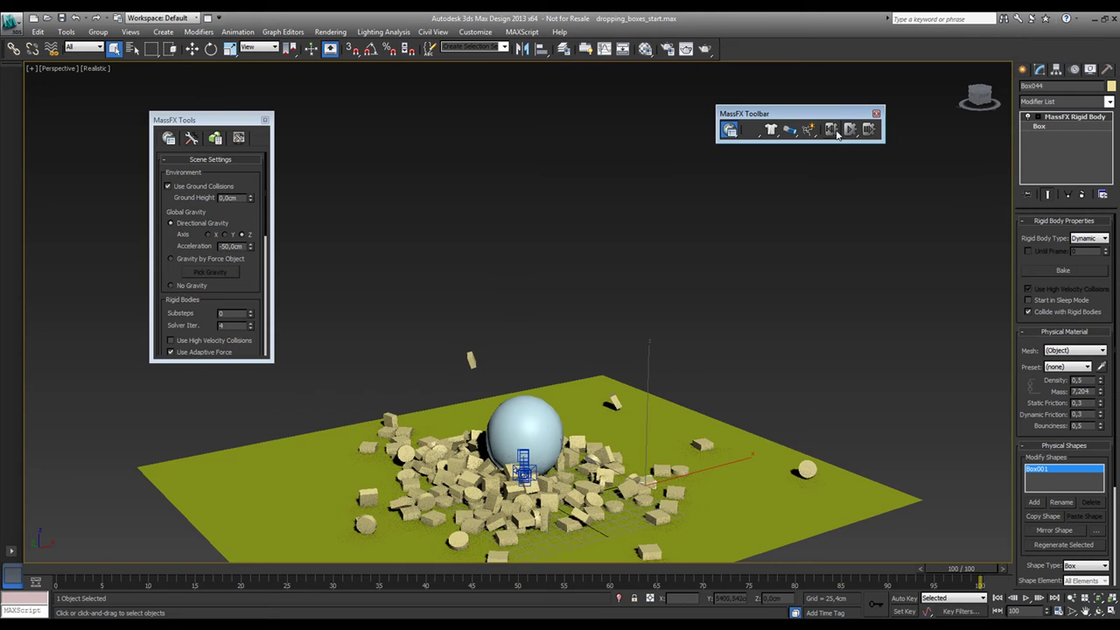
click(833, 131)
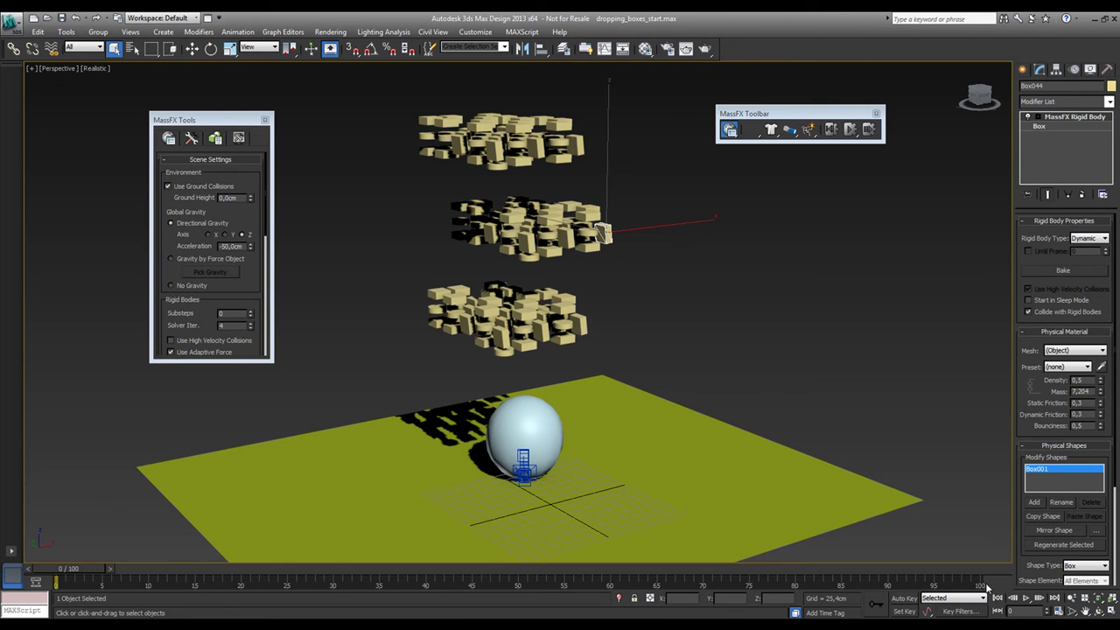
- Extend the animation's end time to frame 500
click(1058, 612)
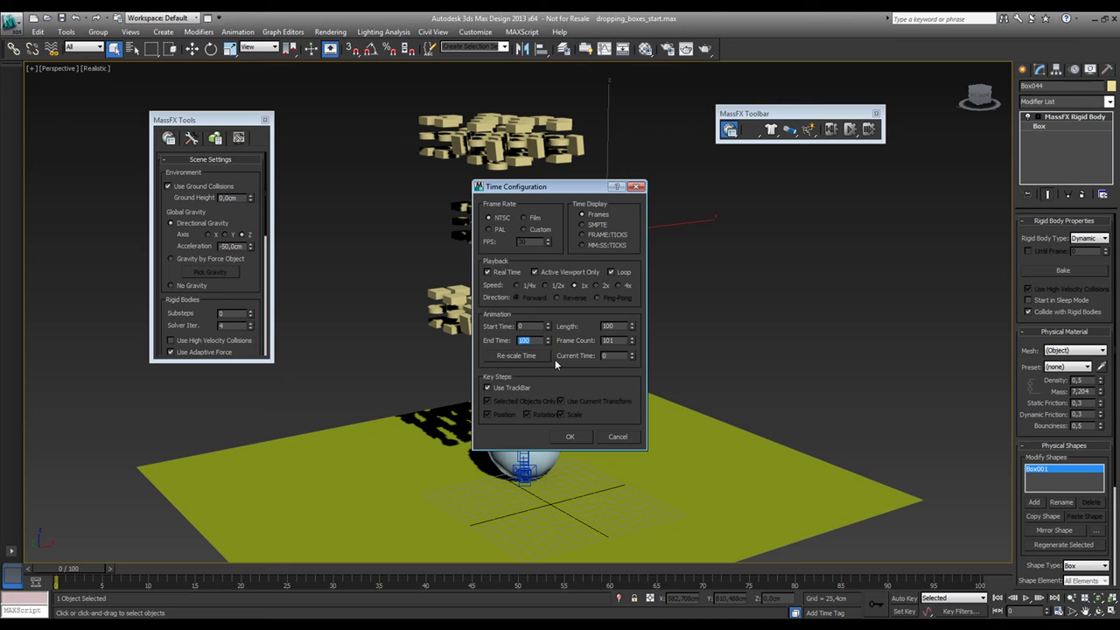
text(500)
click(578, 437)
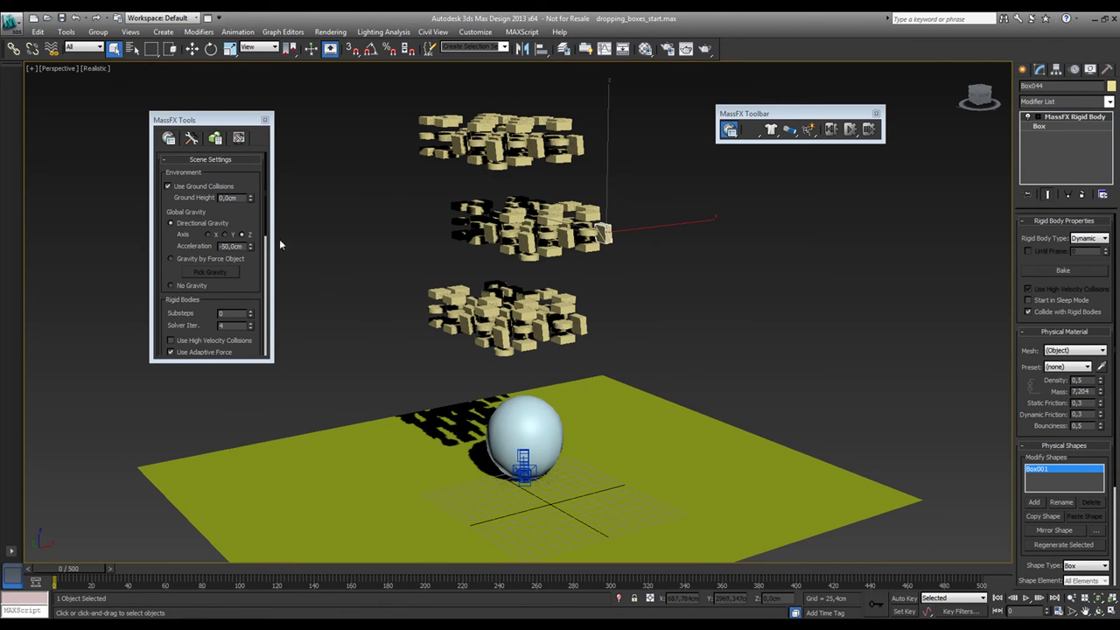
- Bake the simulation of all rigid bodies to keyframes and close the MassFX Tools window
click(192, 139)
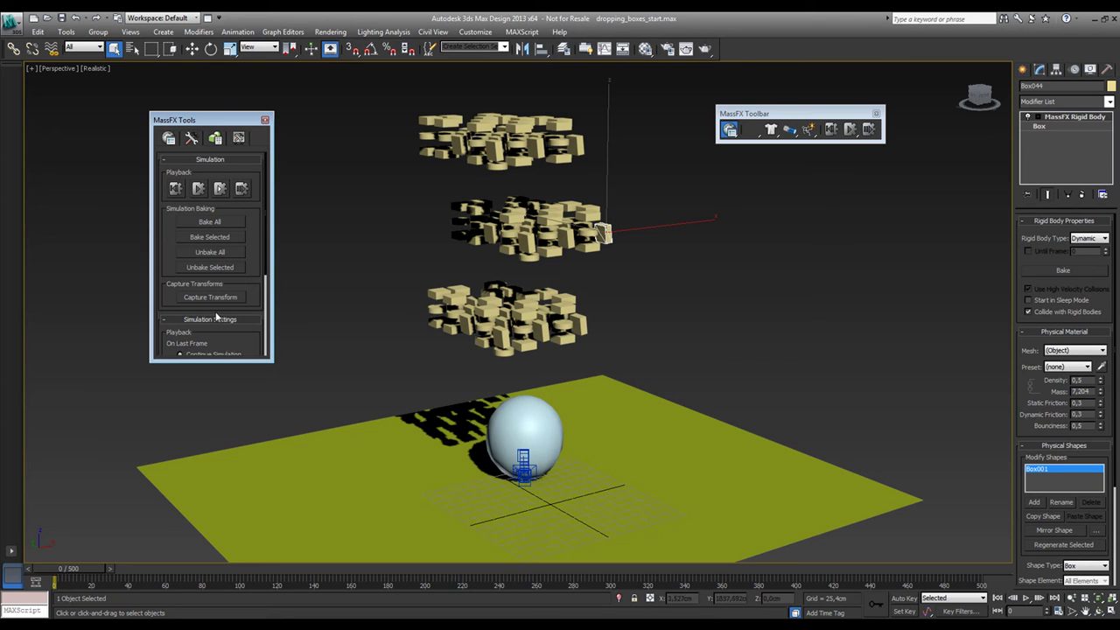
click(210, 222)
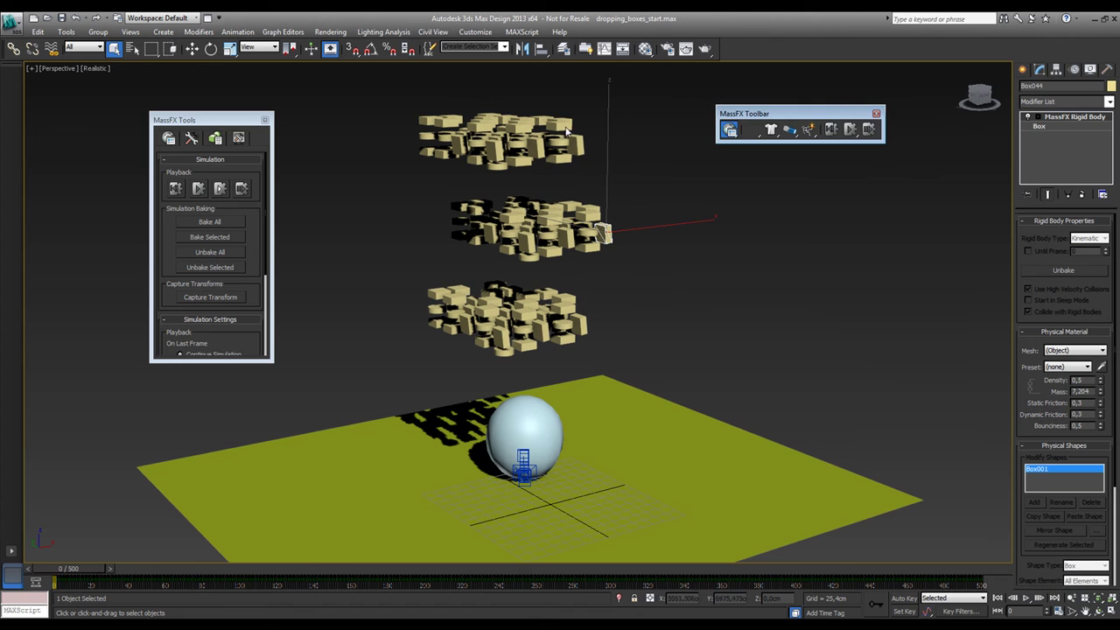
click(265, 120)
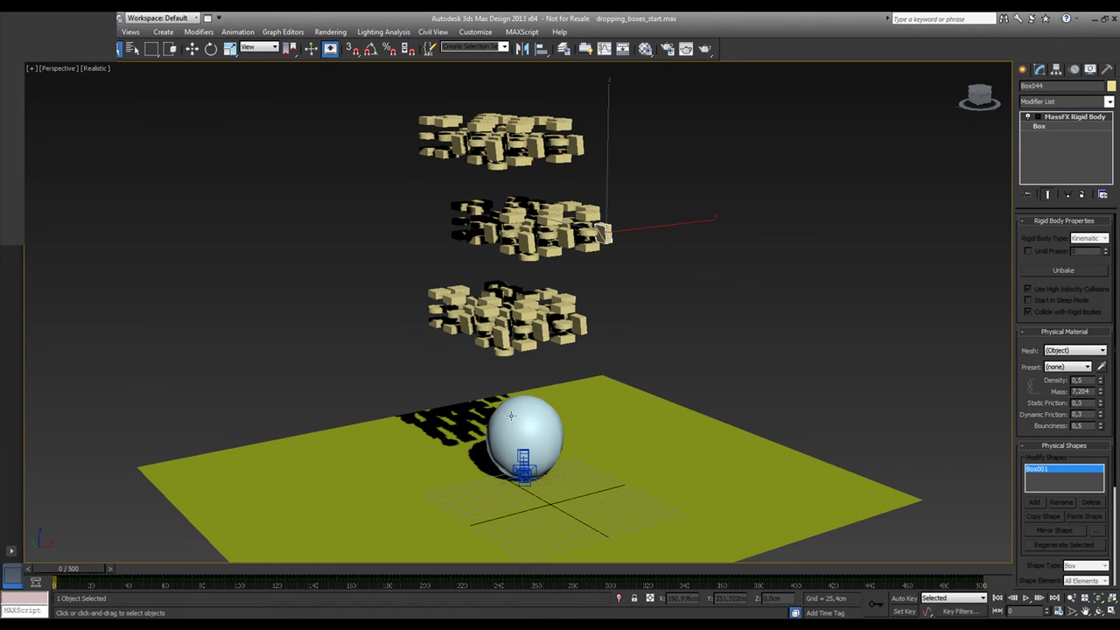
- Play the baked animation in the perspective view, stop it and return to frame 0
click(1025, 598)
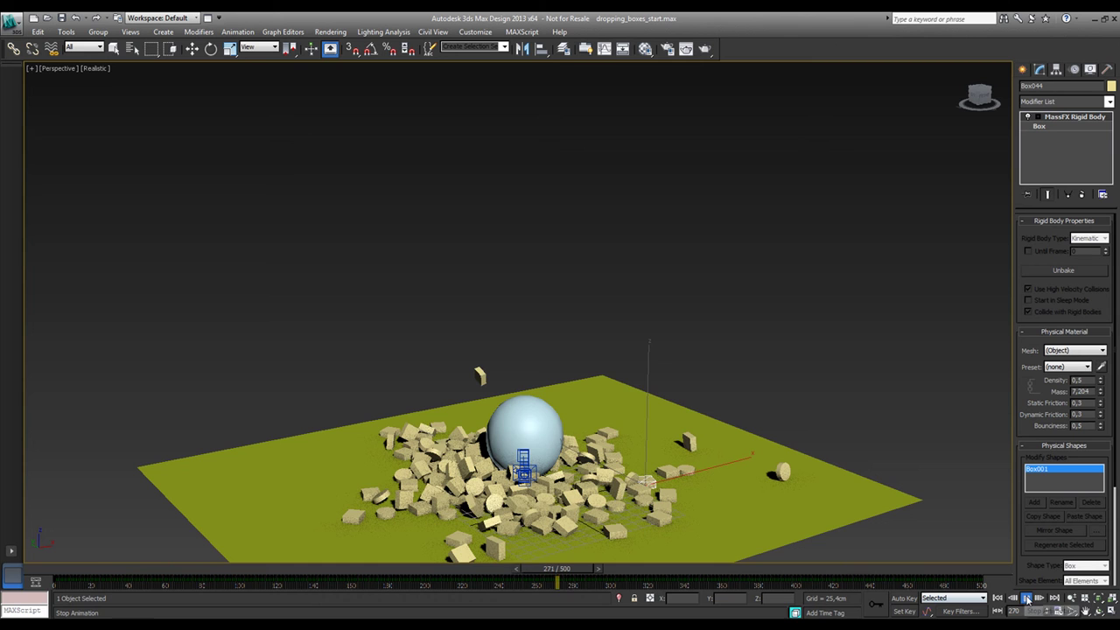
click(1026, 598)
drag(569, 574, 36, 583)
- Switch the viewport to the Camera001 view and play the baked animation from there
key(c)
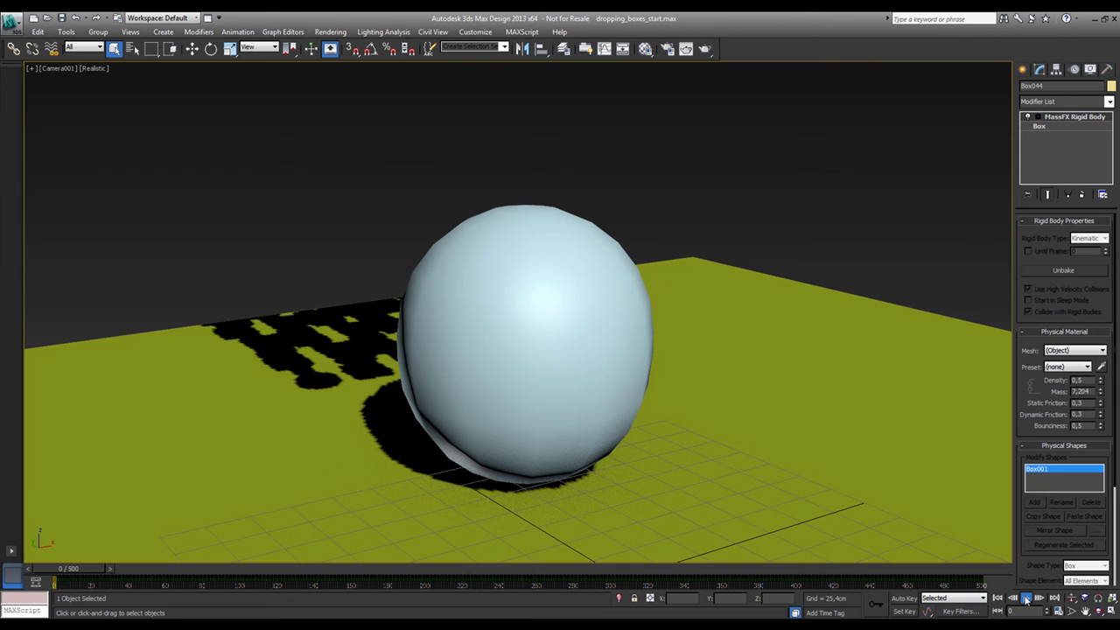
click(1026, 598)
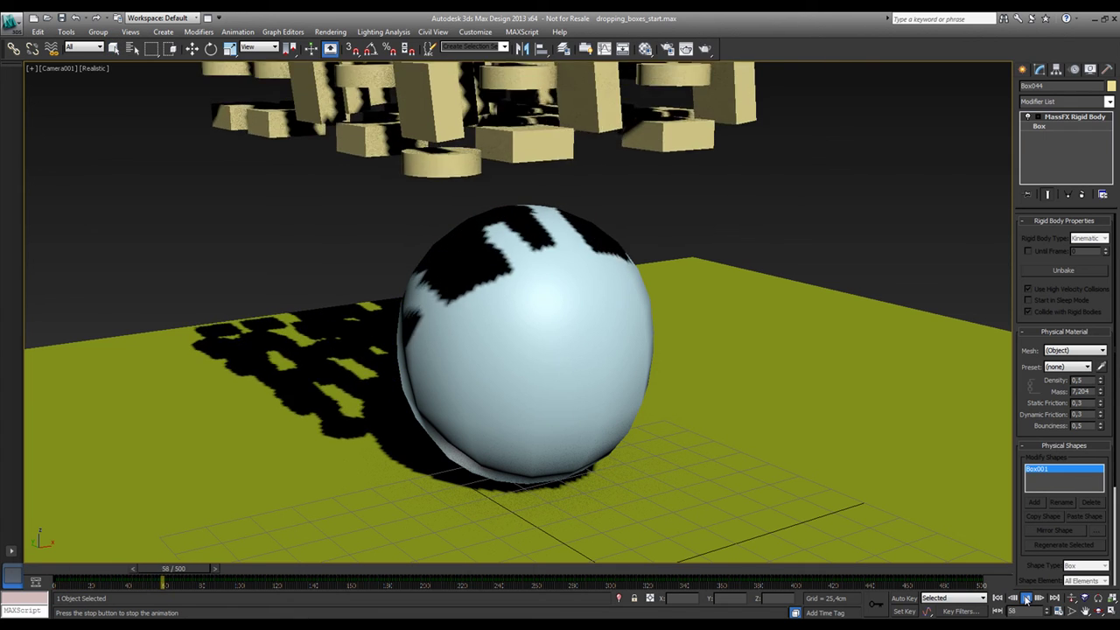